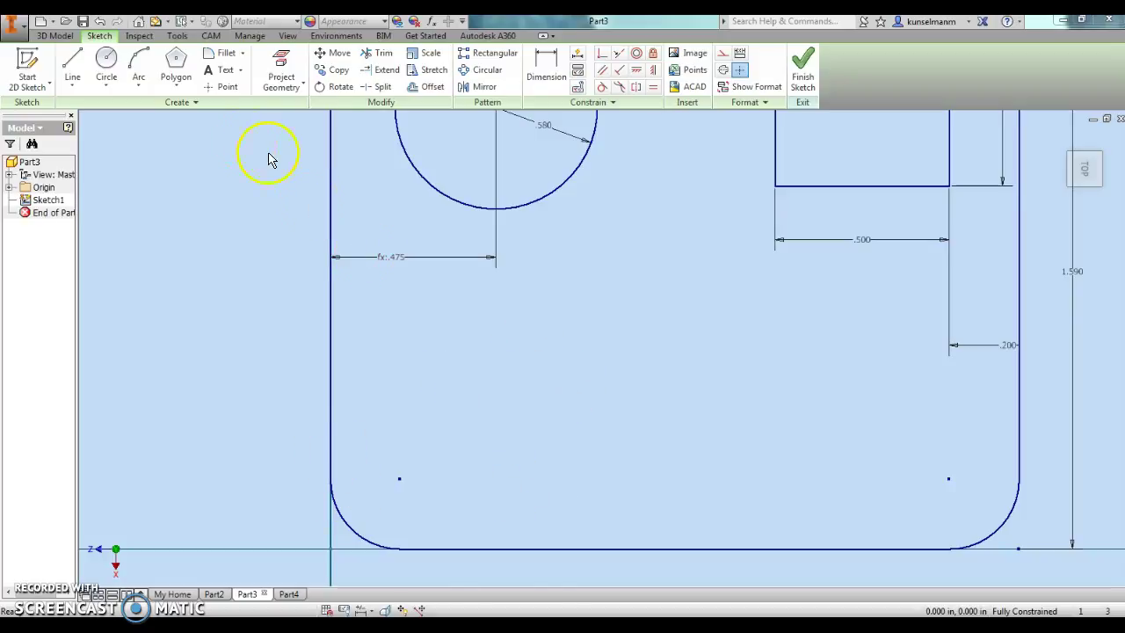
Draw a circle of diameter .605 centred in the lower-left area of the base plate
click(106, 60)
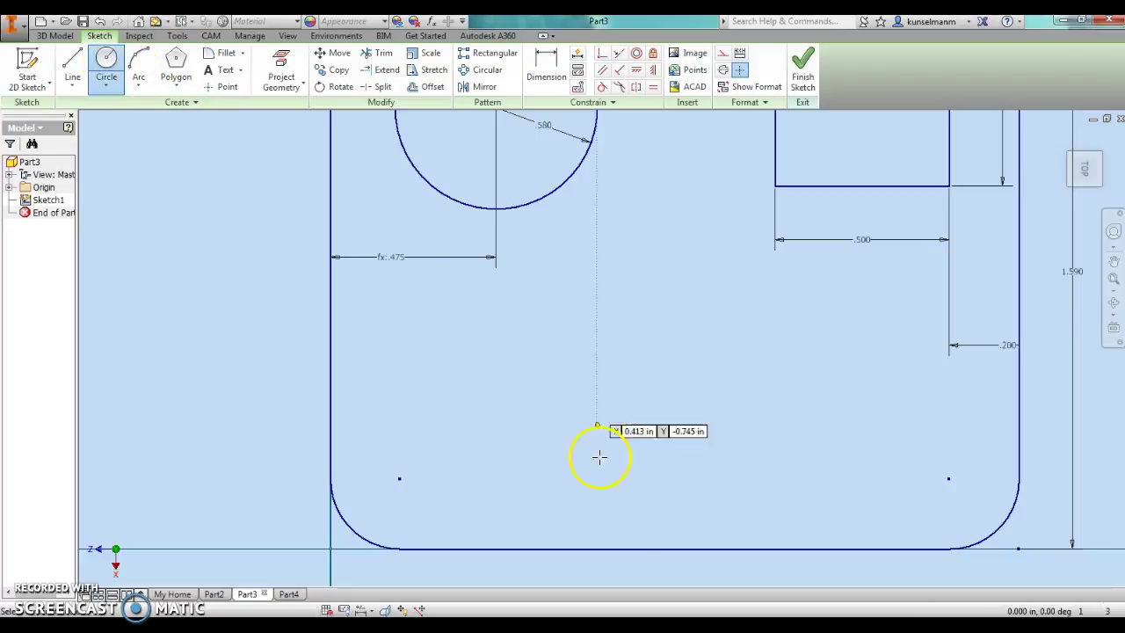
click(535, 396)
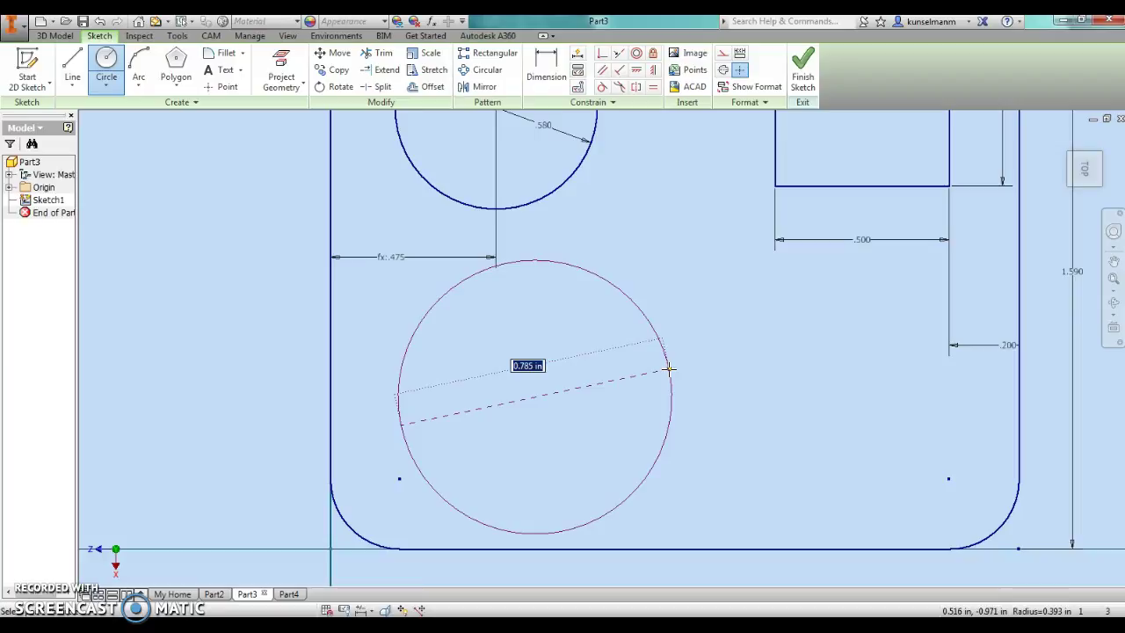
text(.605)
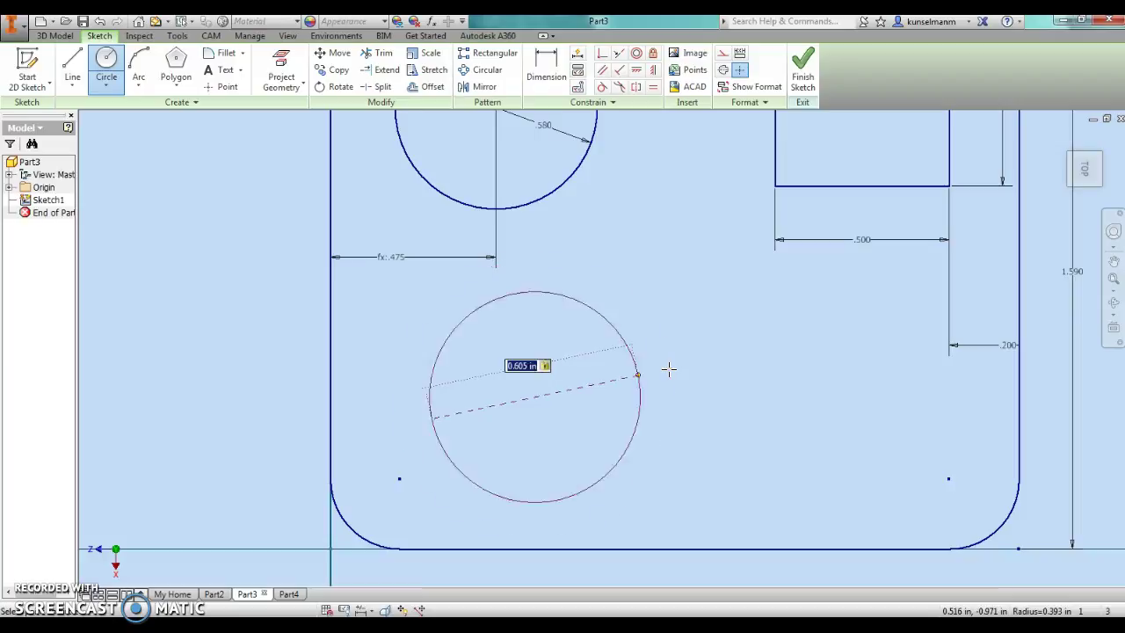
key(Return)
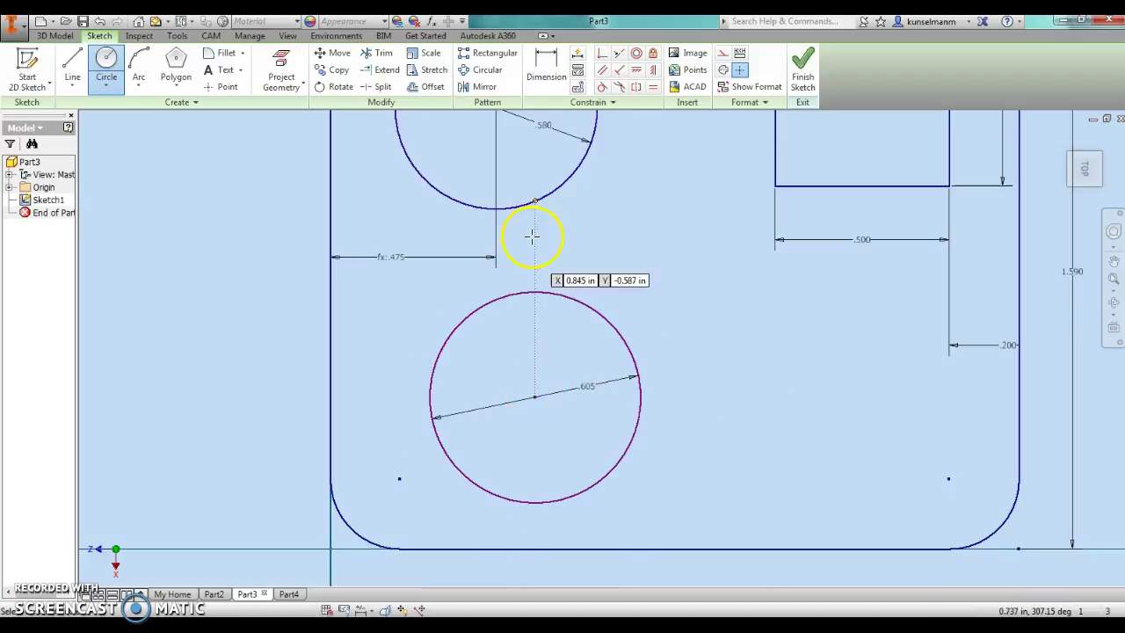
Dimension the circle centre .488 from the plate's left edge
click(544, 72)
click(536, 399)
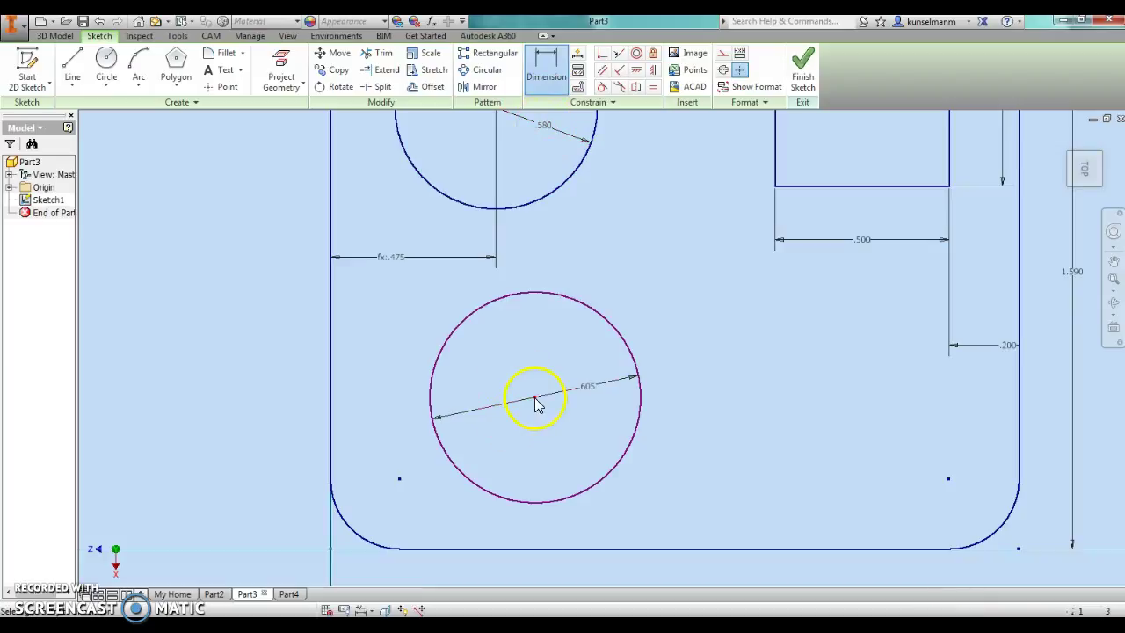
click(331, 444)
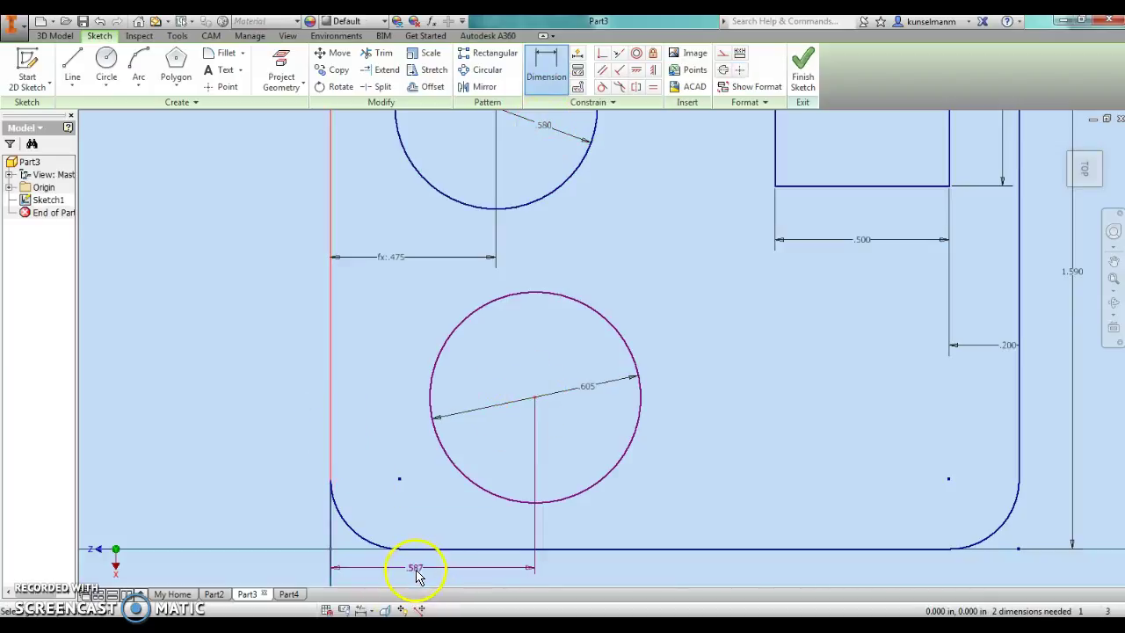
click(419, 577)
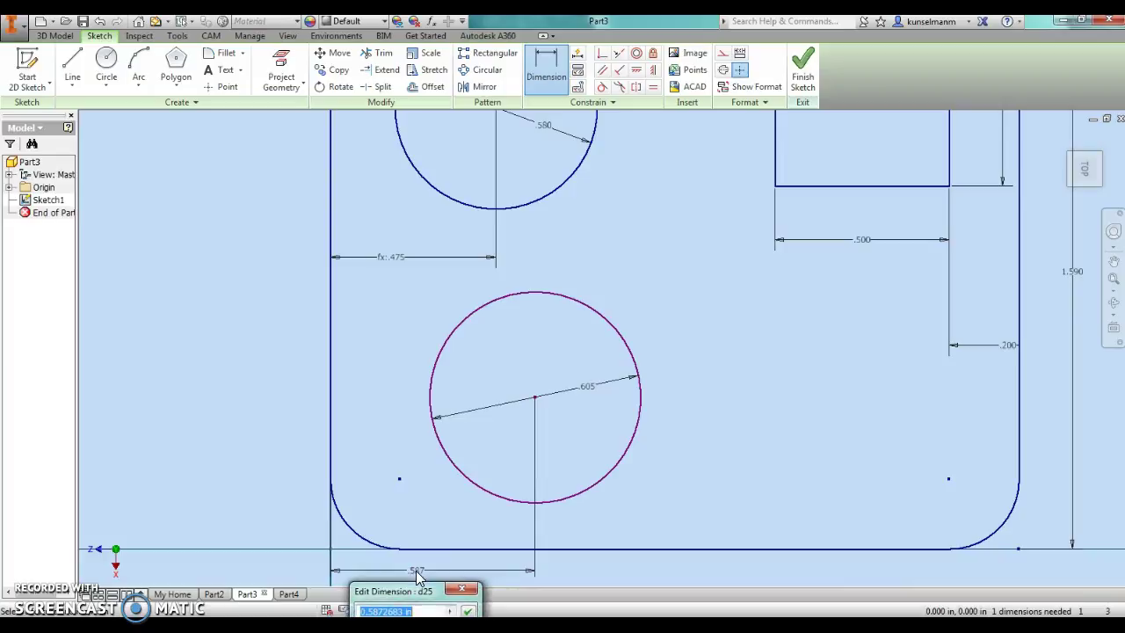
key(BackSpace)
text(.488)
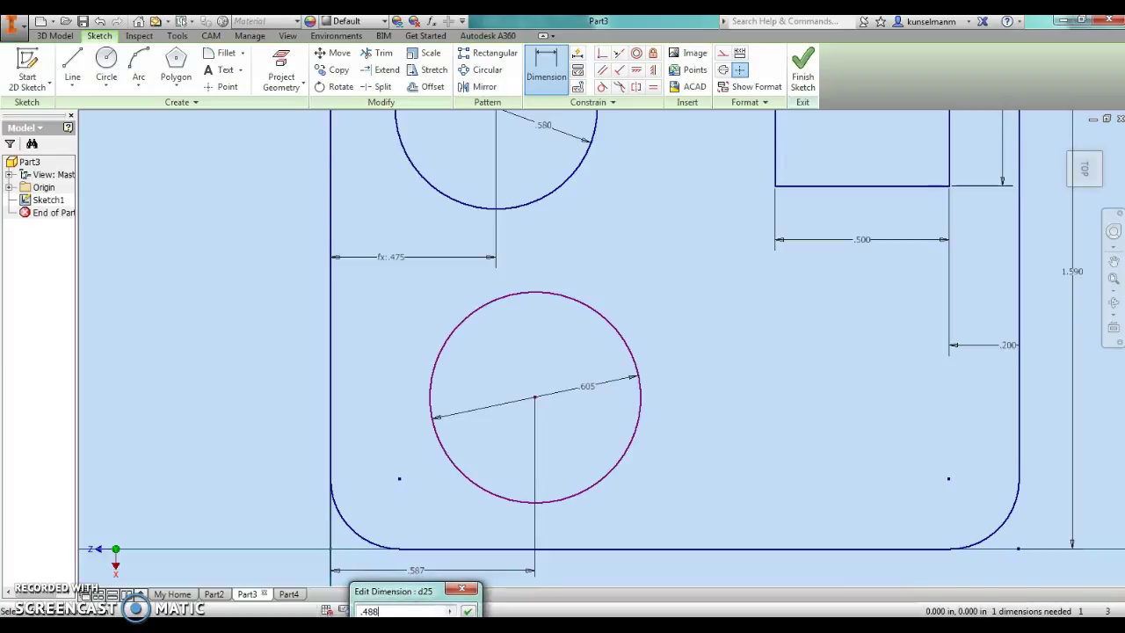
key(Return)
Add a vertical dimension from the circle centre to the plate's bottom edge, entering 363
click(496, 417)
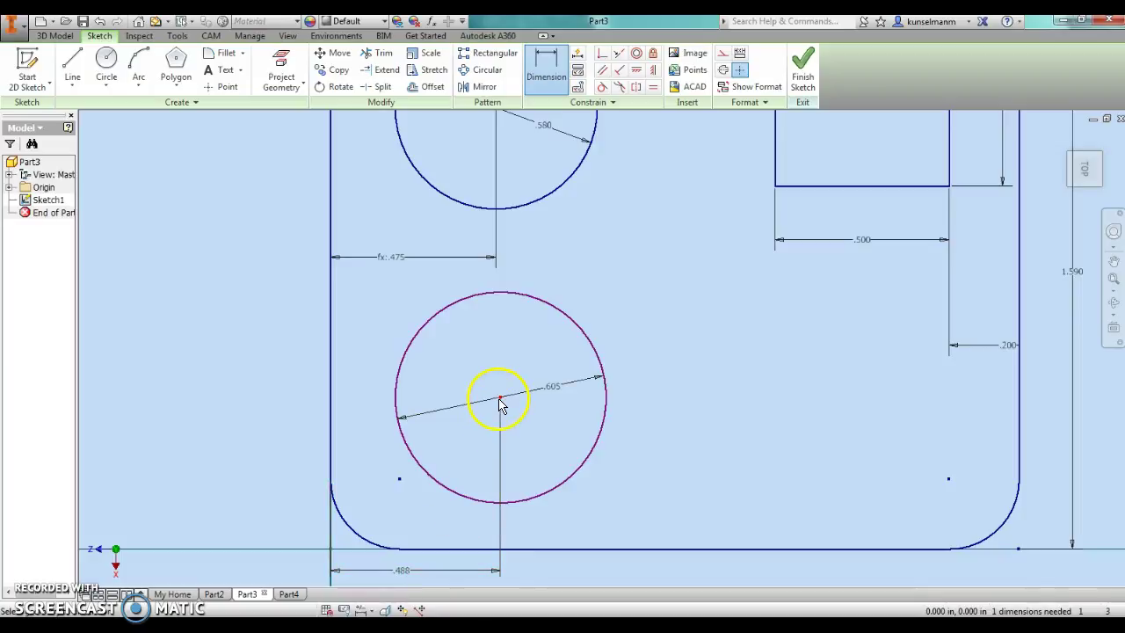
click(567, 550)
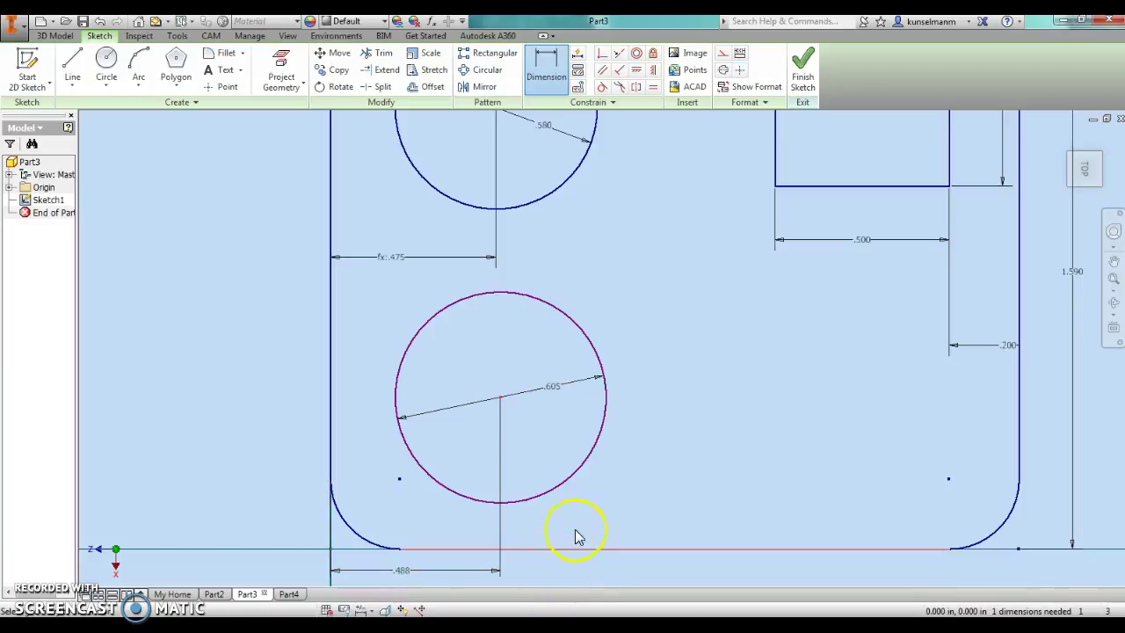
click(684, 482)
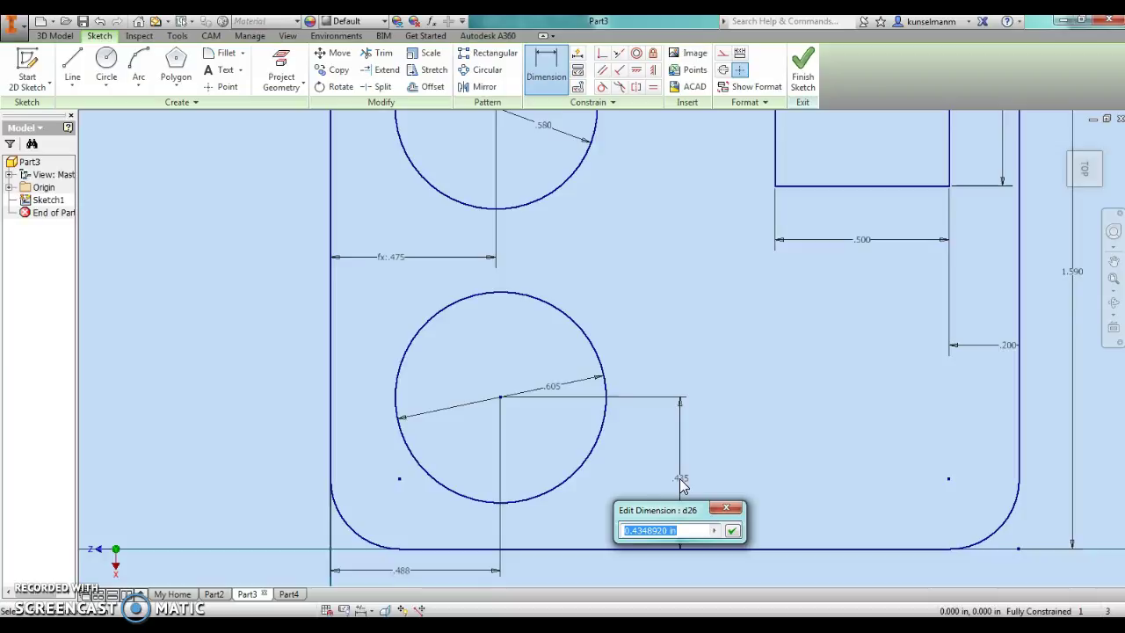
text(363)
key(Return)
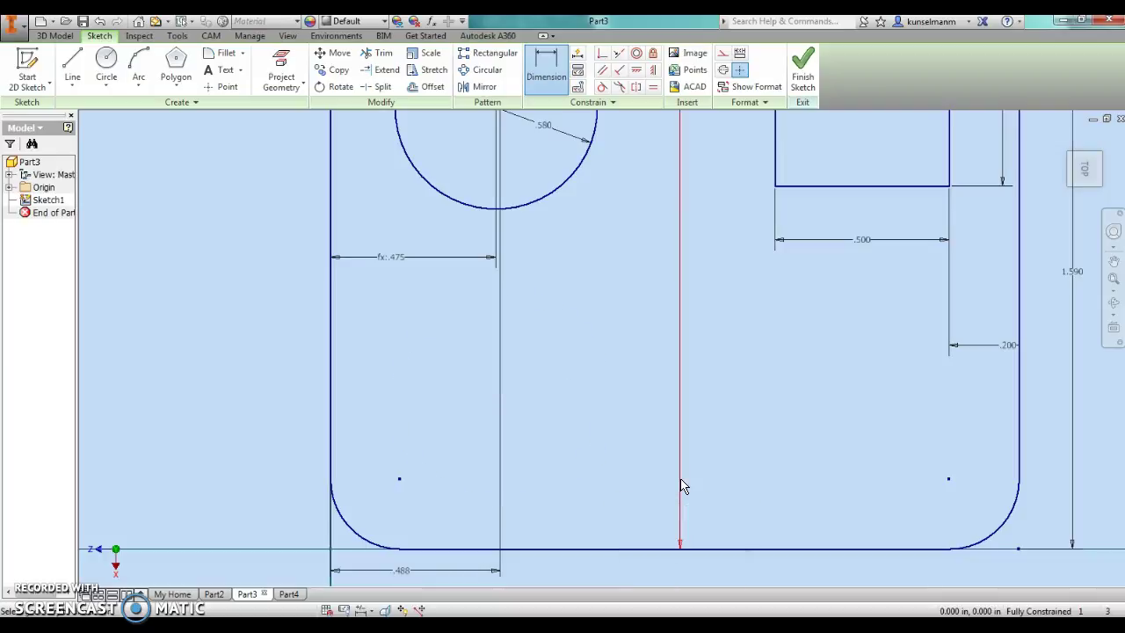
Zoom out and open the .488 dimension, closing it without changes
scroll(563, 527, down, 5)
scroll(563, 540, down, 2)
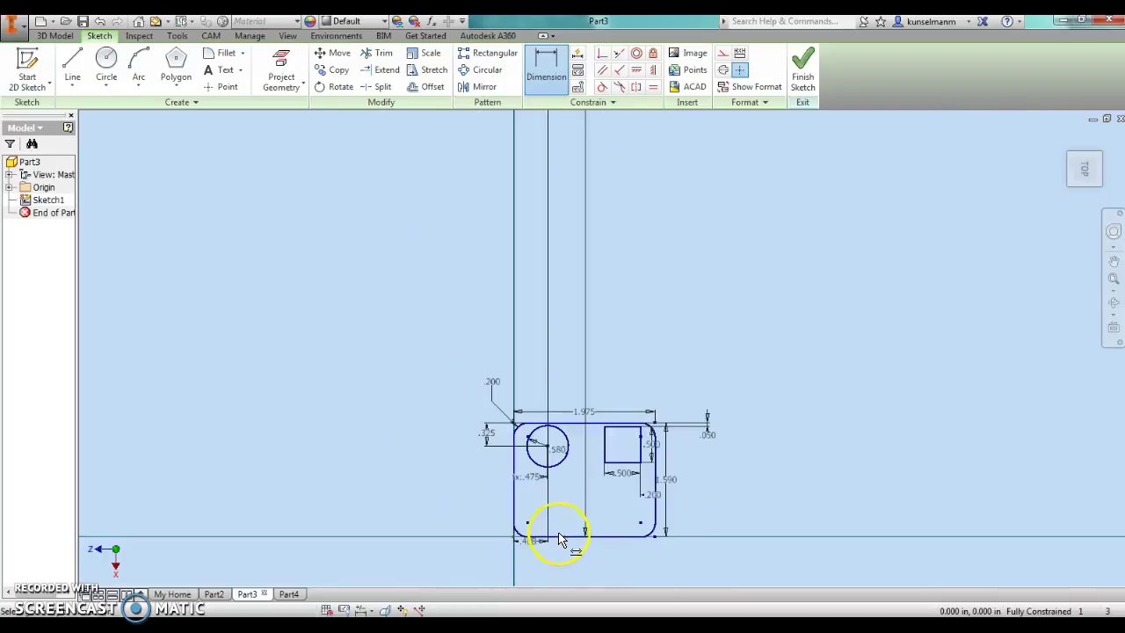
scroll(559, 538, down, 3)
scroll(557, 536, down, 3)
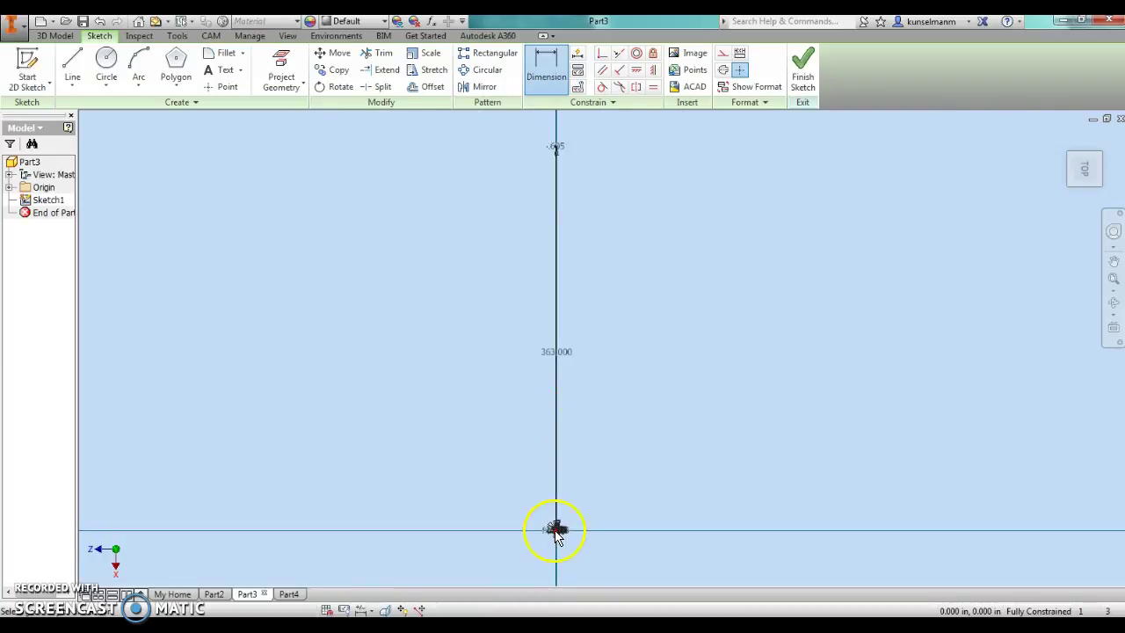
double_click(565, 354)
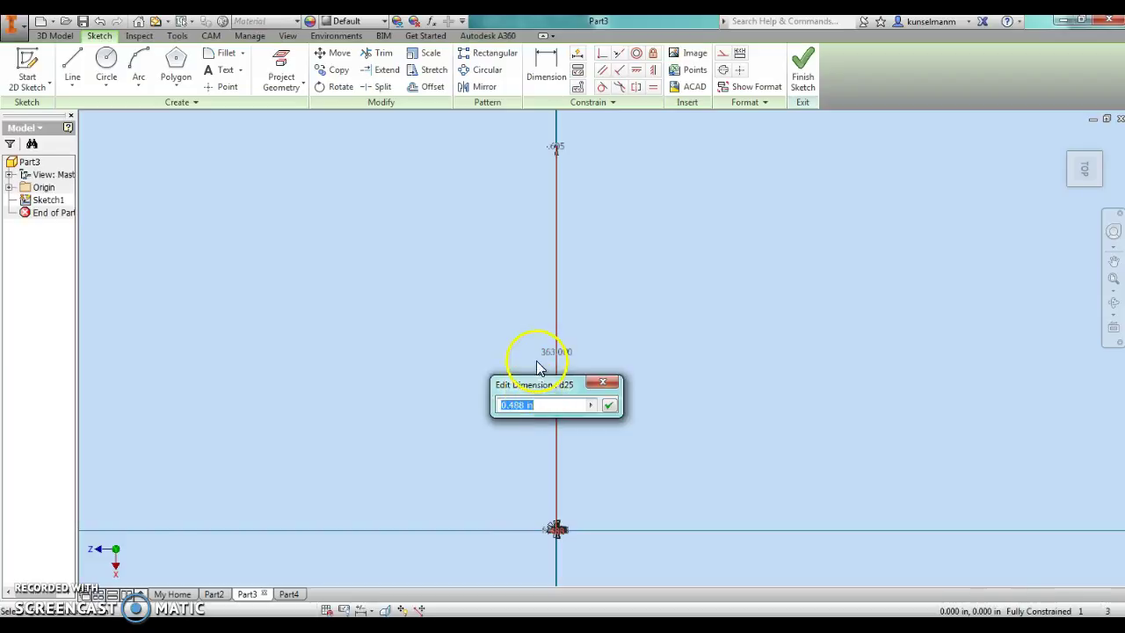
click(603, 383)
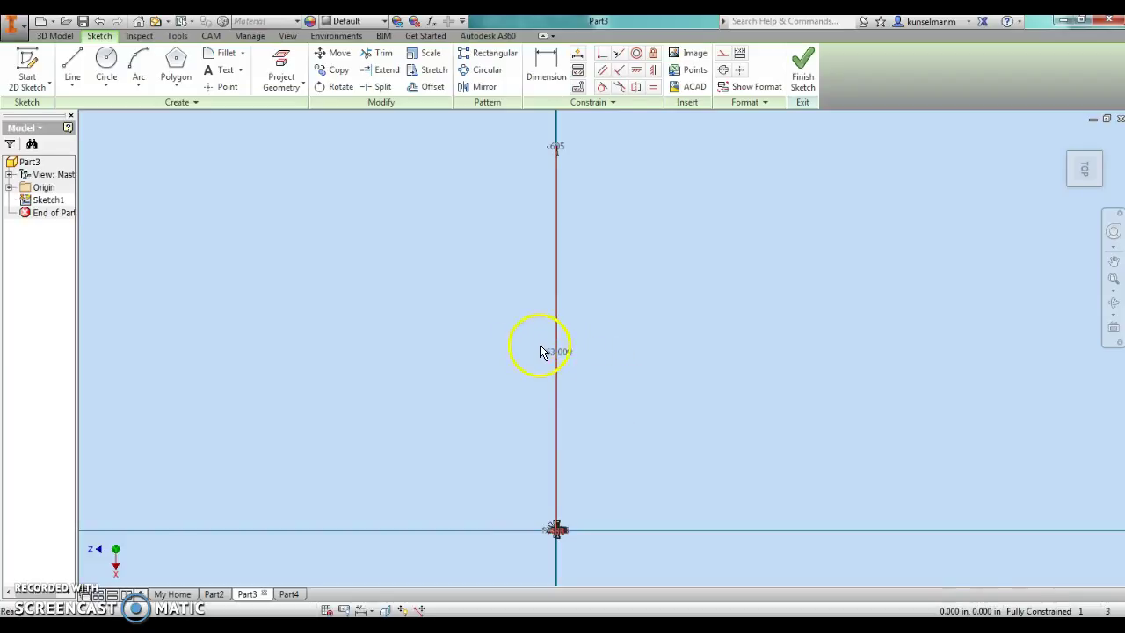
Change the 363.000 vertical dimension to .363 to bring the circle back onto the plate
scroll(519, 392, up, 2)
scroll(519, 392, down, 3)
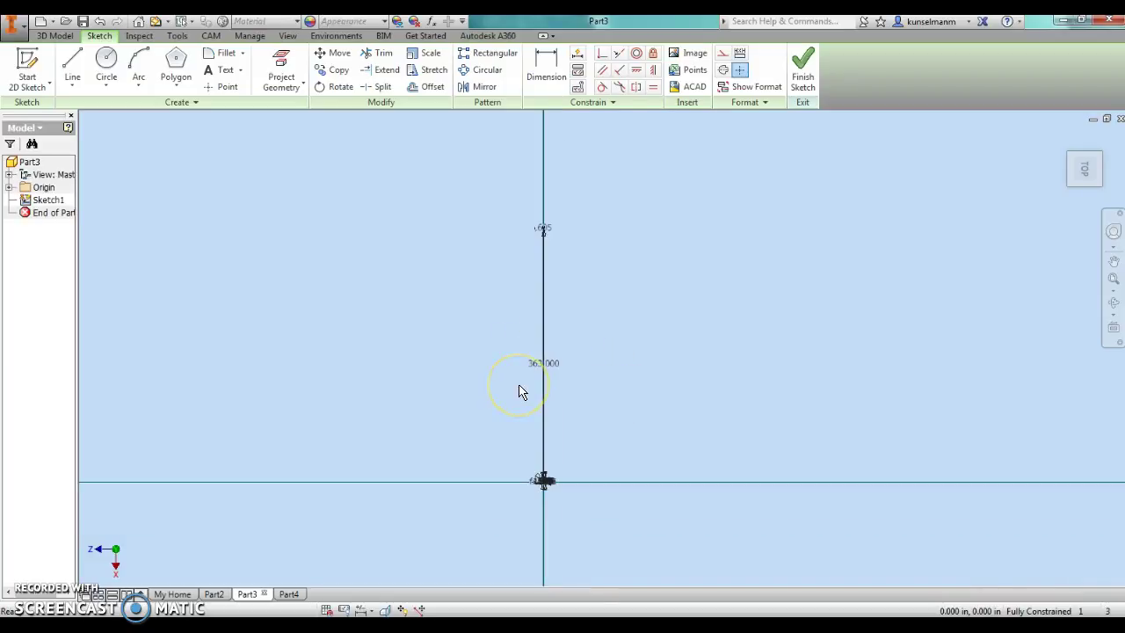
scroll(519, 392, down, 3)
scroll(519, 392, up, 5)
click(674, 281)
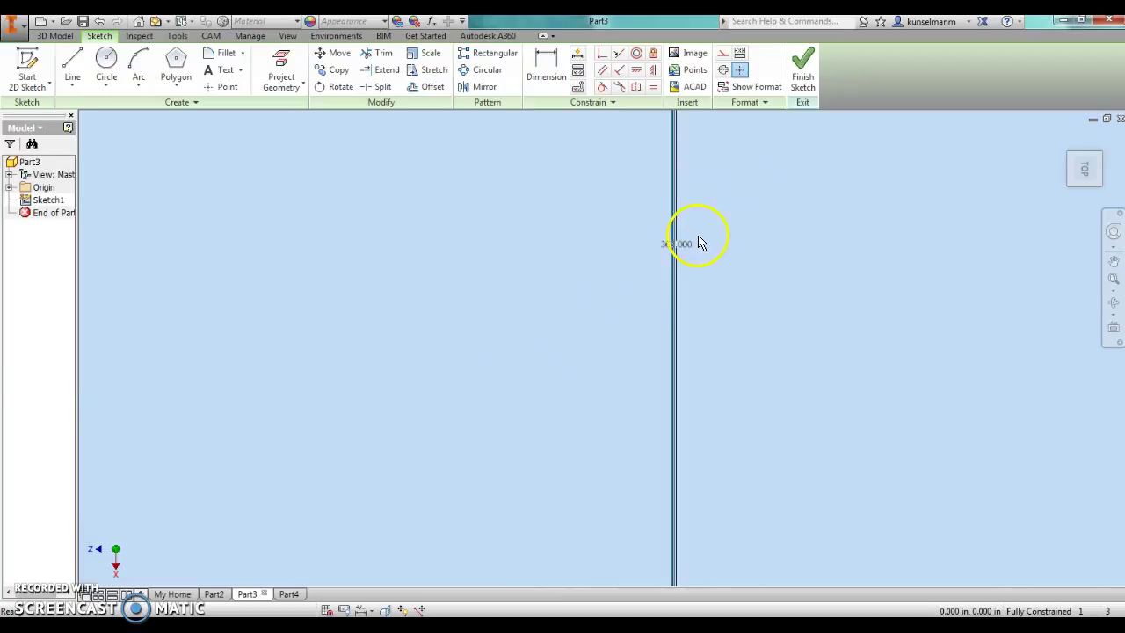
click(682, 250)
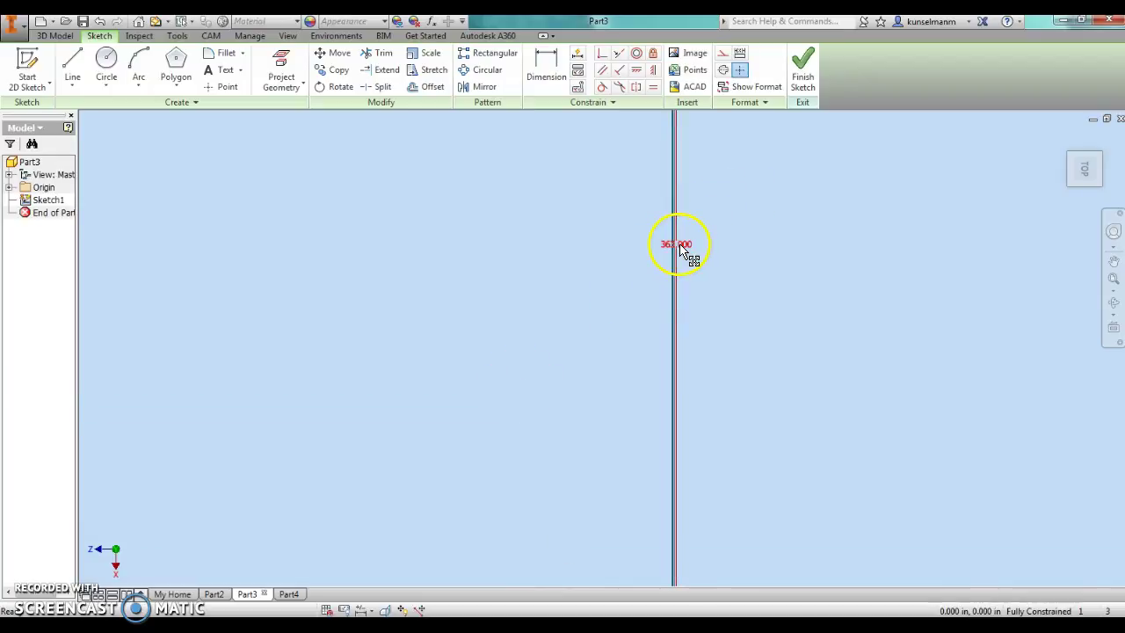
double_click(682, 250)
text(300)
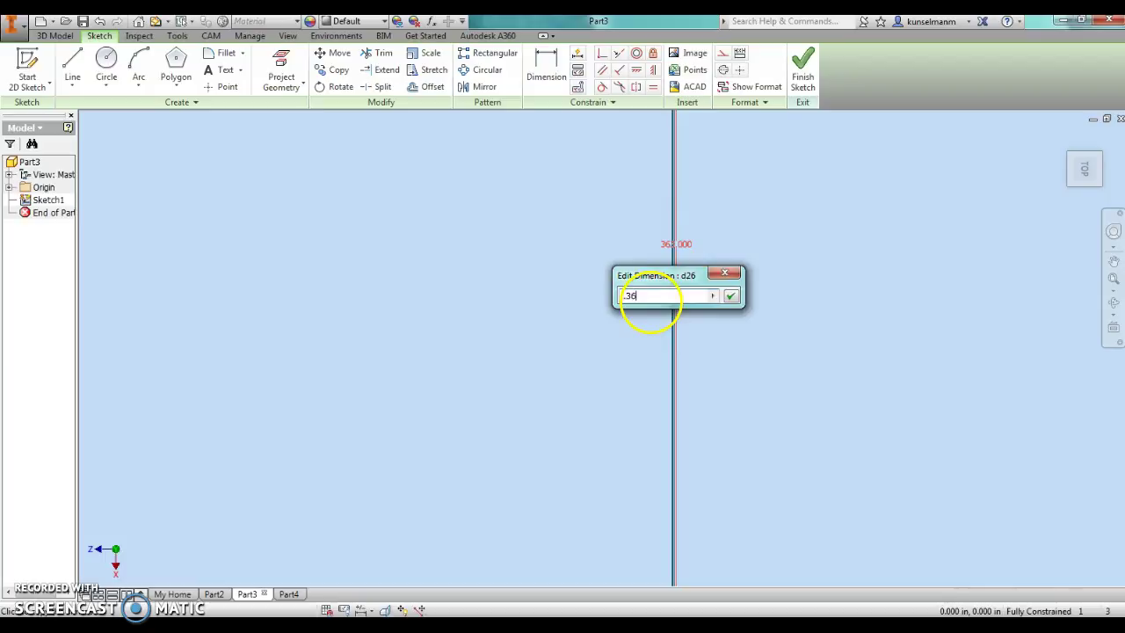
key(Return)
Zoom back in and centre the view on the dimensioned circle
scroll(347, 341, down, 5)
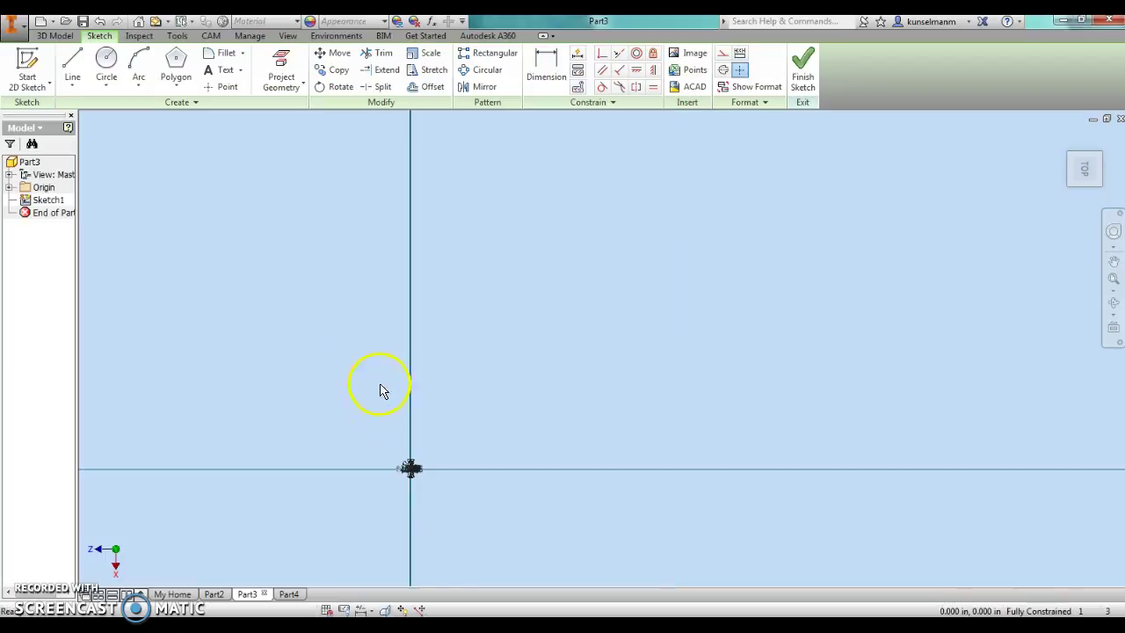
scroll(547, 347, up, 2)
scroll(548, 346, up, 5)
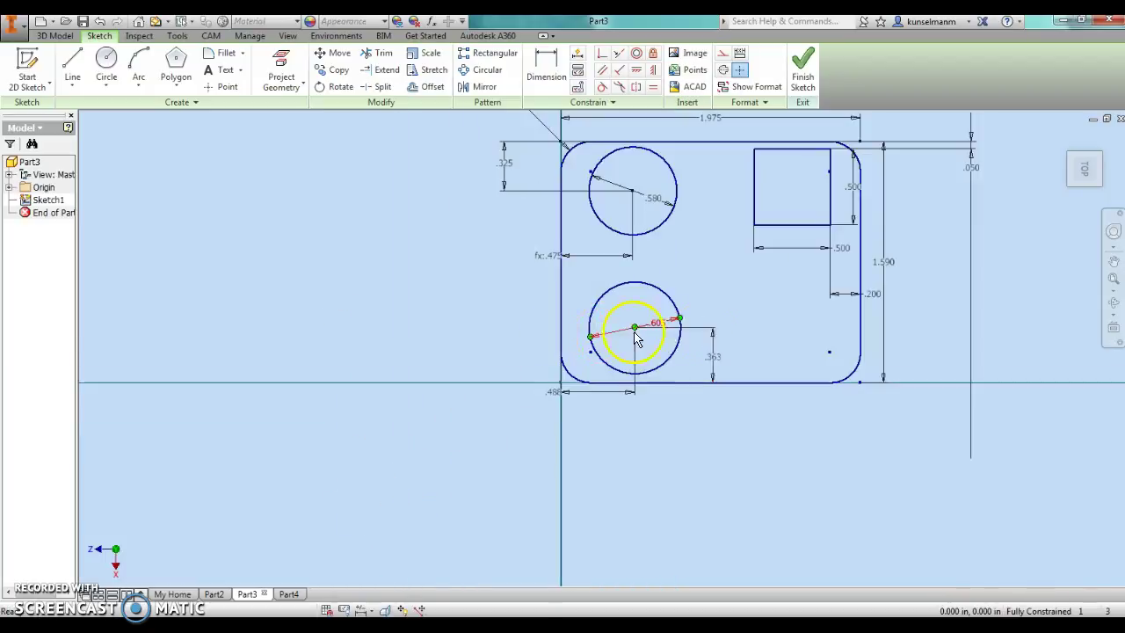
scroll(682, 366, up, 3)
scroll(682, 366, up, 3)
middle_drag(595, 319, 639, 409)
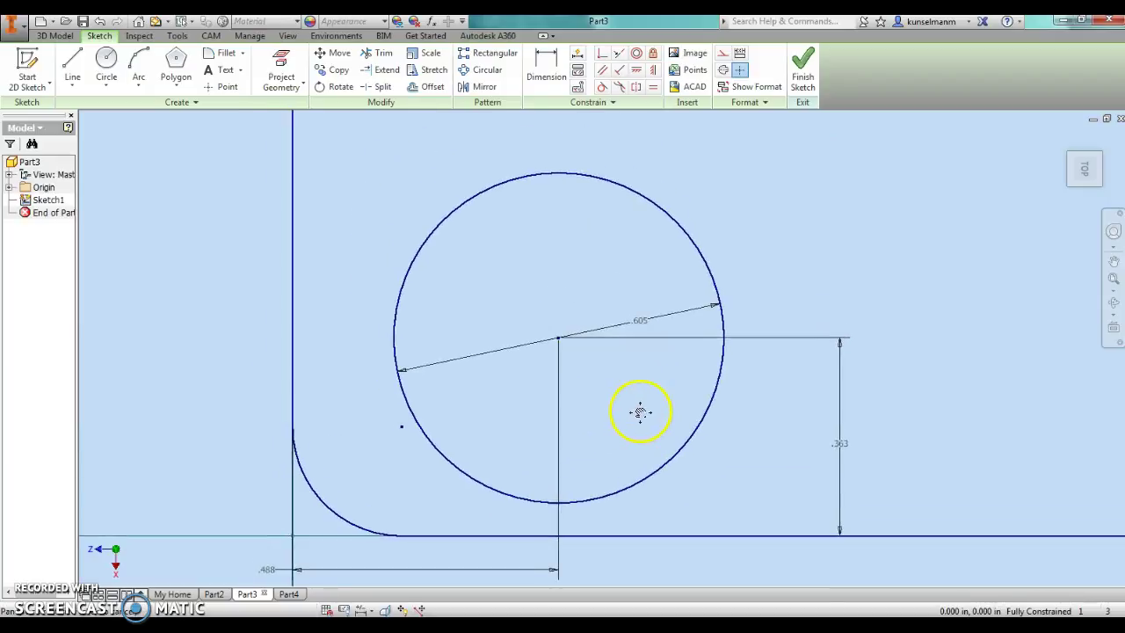
Inscribe a 5-sided polygon in the .605 circle, centred on it with a vertex at its bottom quadrant
click(179, 65)
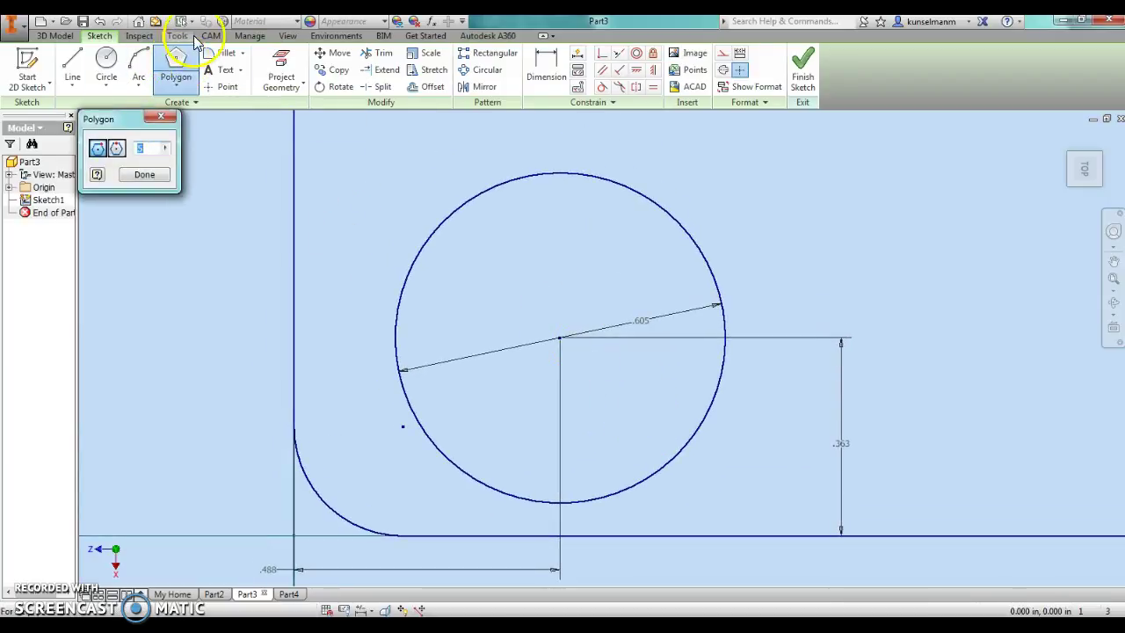
click(180, 92)
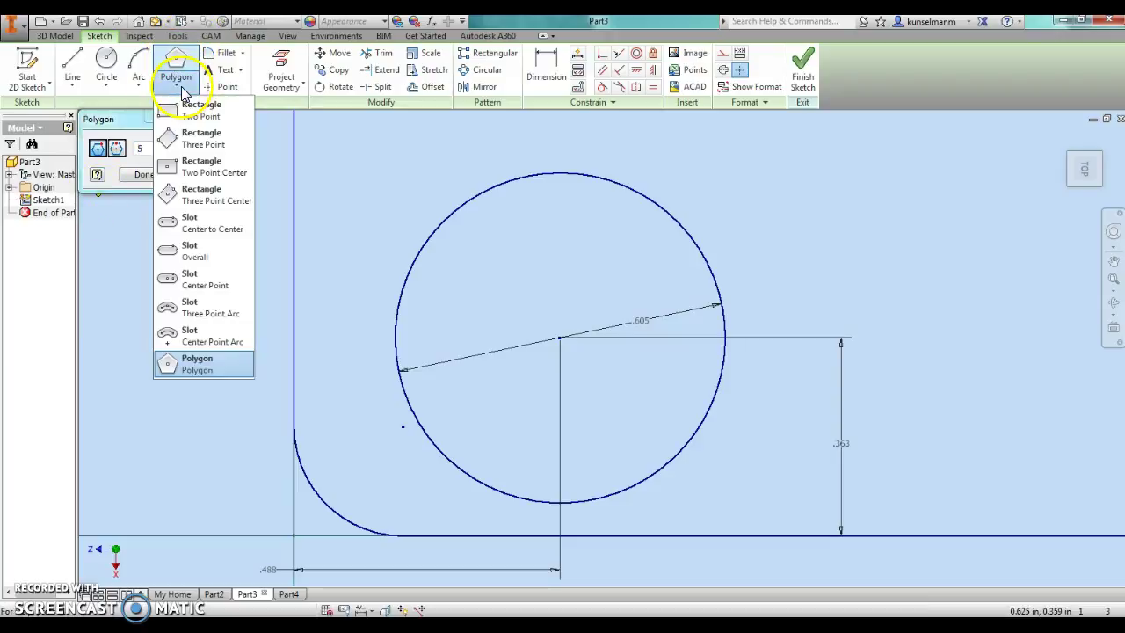
click(201, 114)
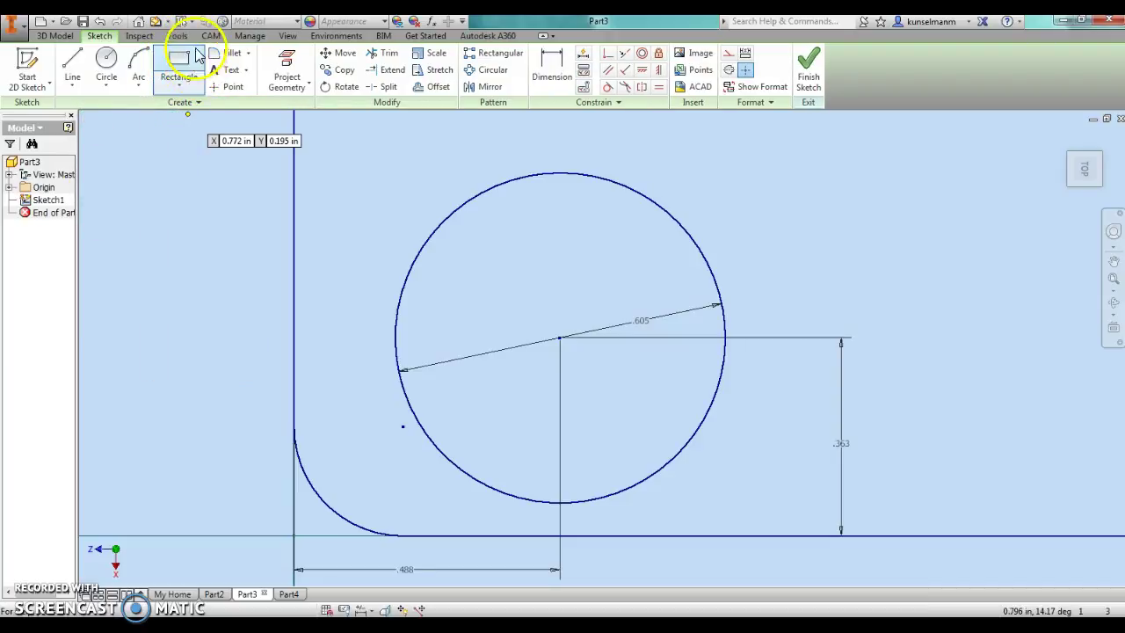
click(189, 91)
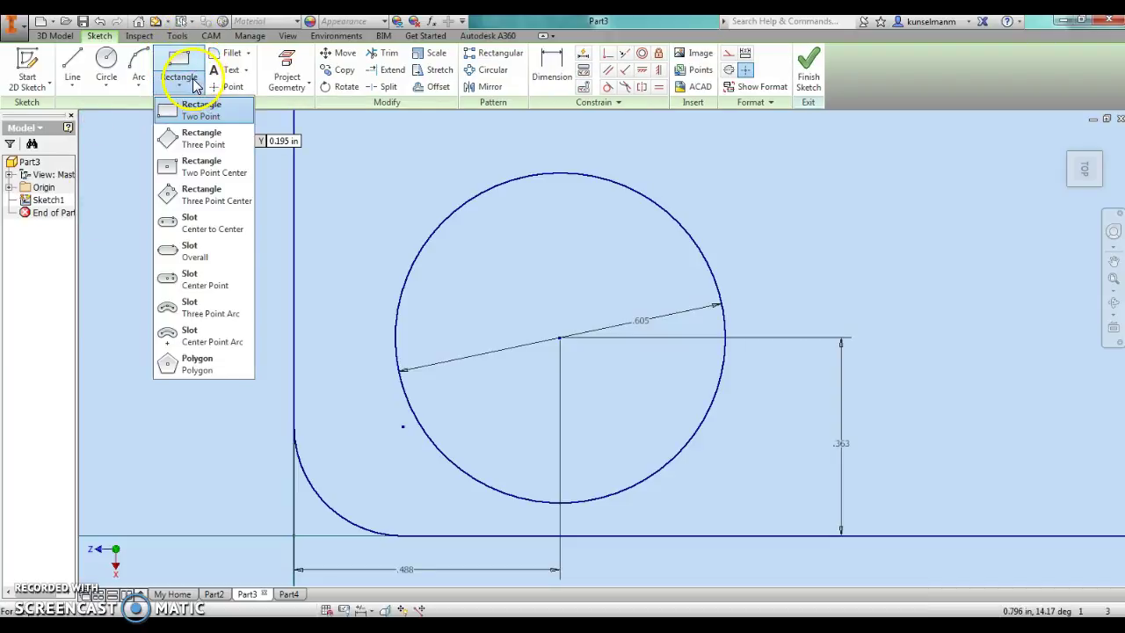
click(208, 364)
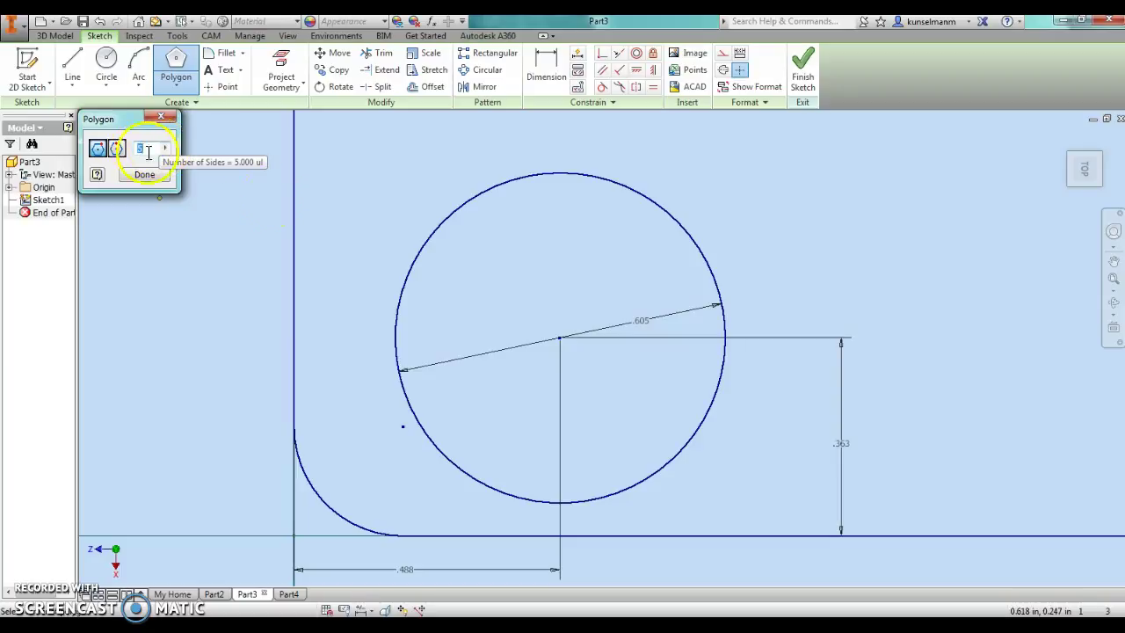
click(492, 322)
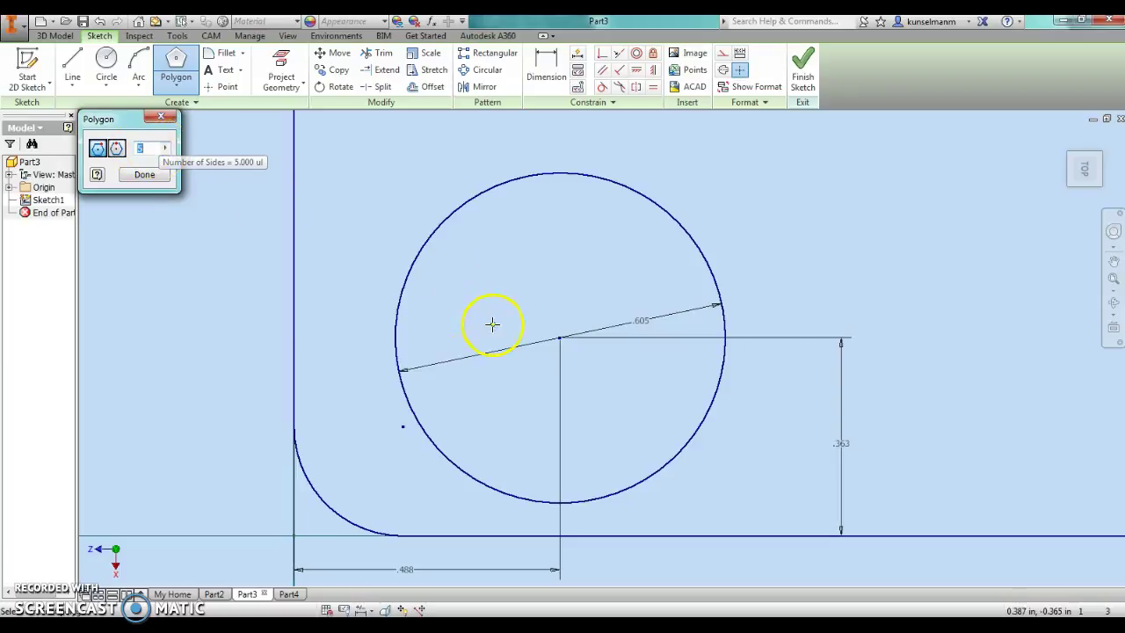
click(560, 337)
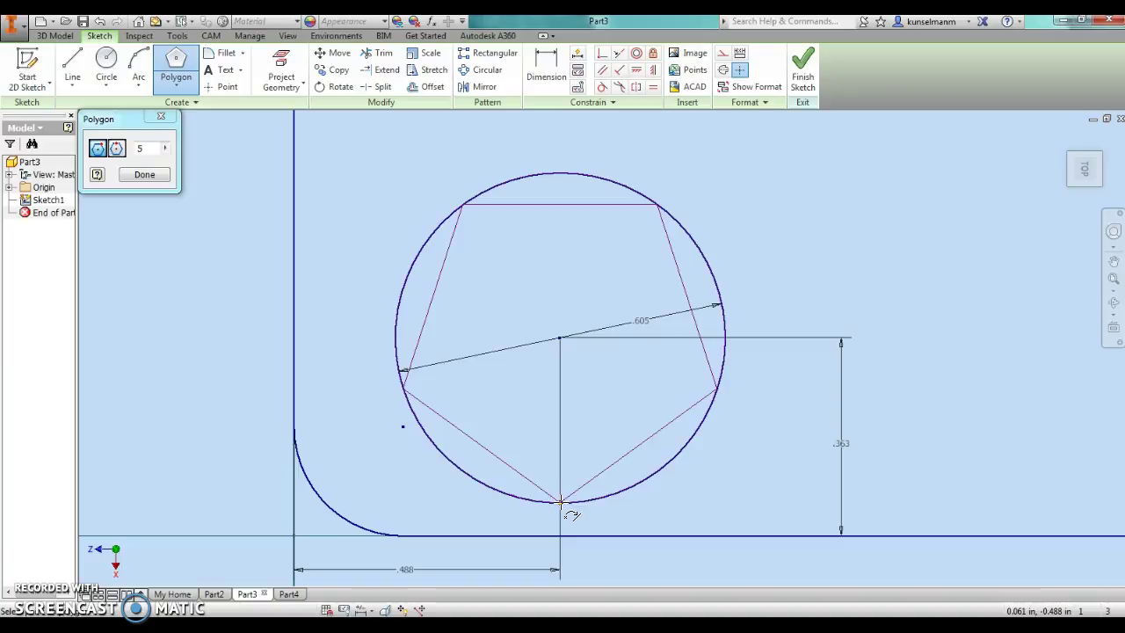
click(560, 502)
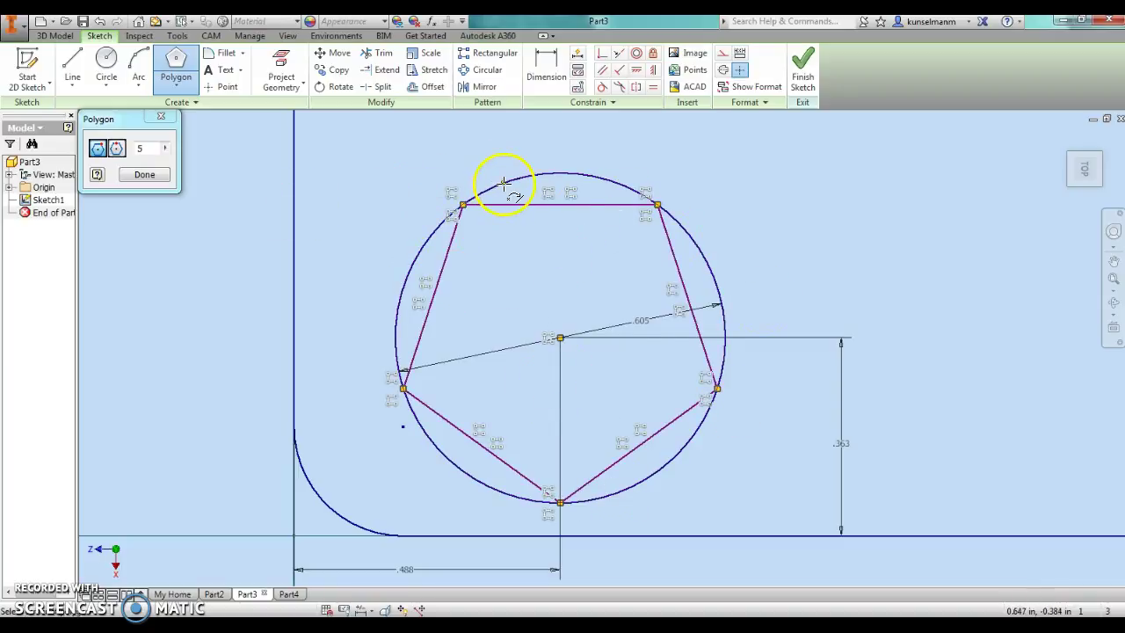
click(145, 176)
Draw a .187 vertical line down from the pentagon's top-right vertex, then a line to its right vertex
click(75, 64)
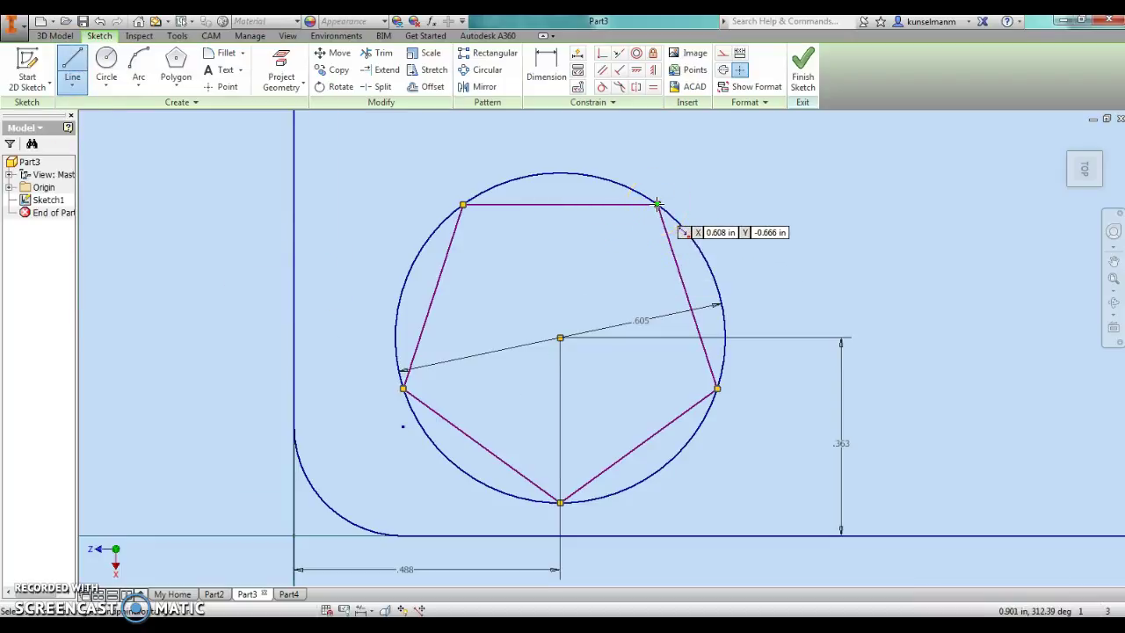
drag(657, 204, 657, 408)
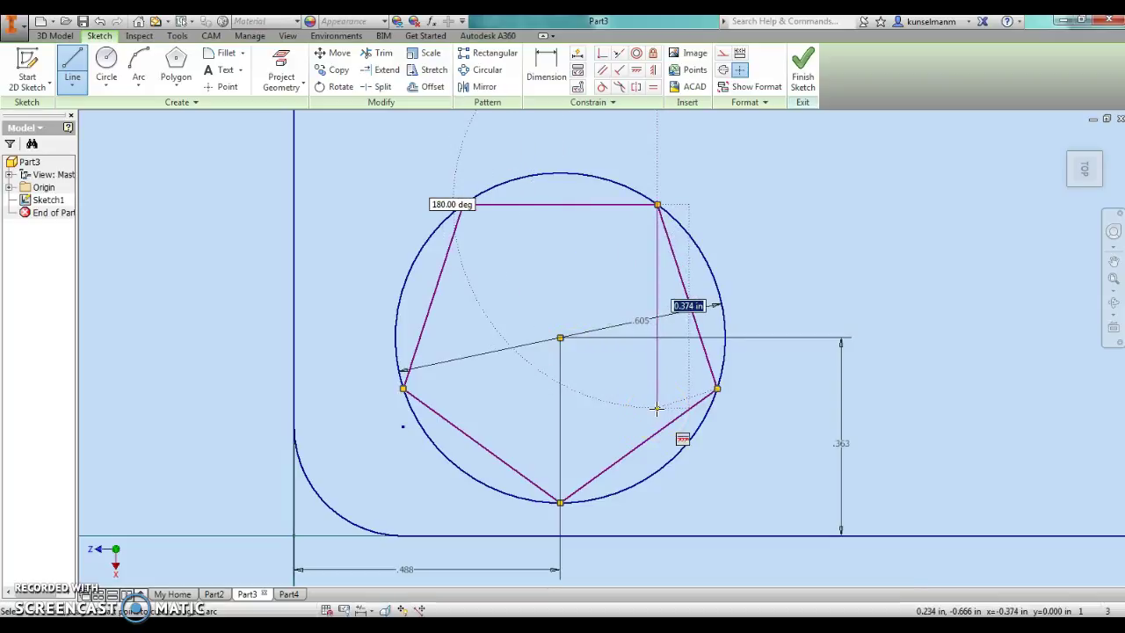
text(.)
key(Return)
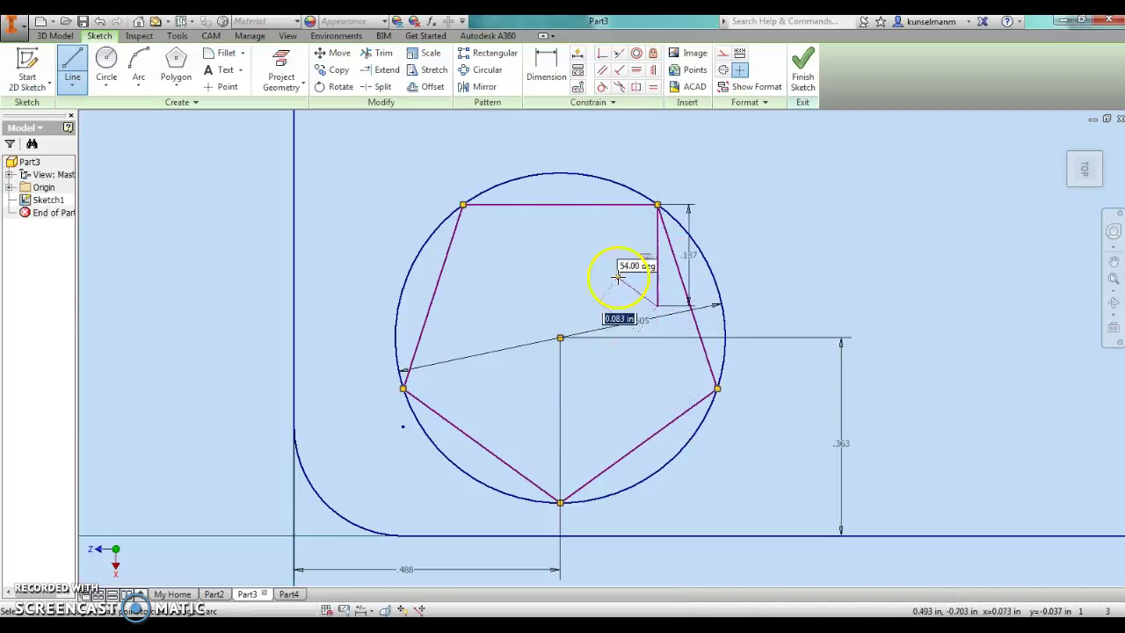
click(717, 389)
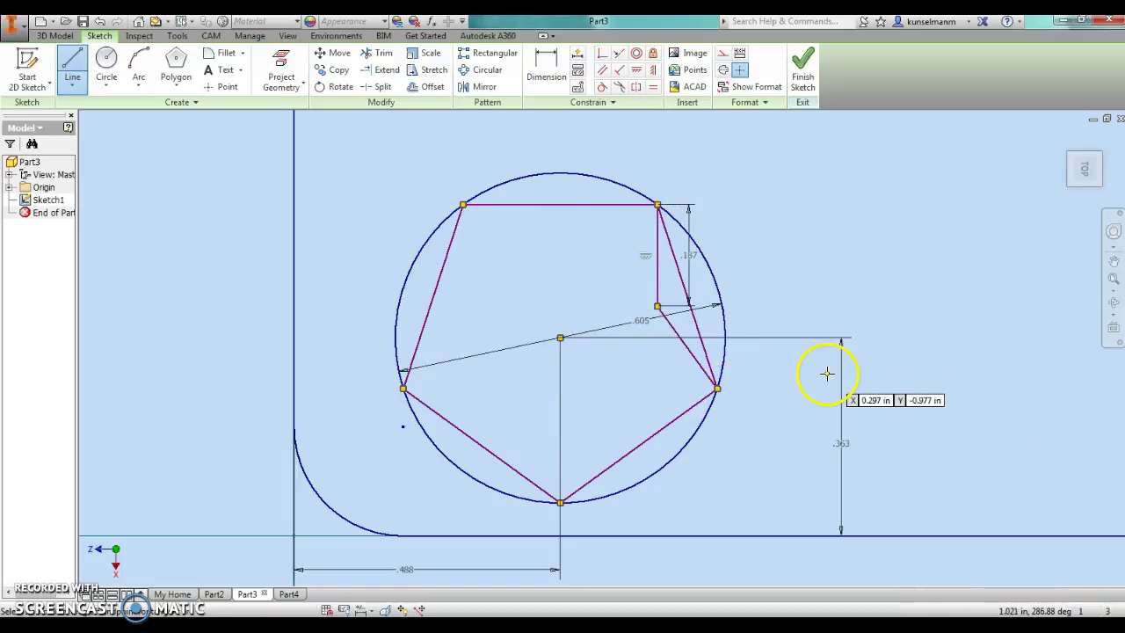
Circular-pattern the vertical and diagonal lines 5 times over 360° around the circle centre
click(489, 74)
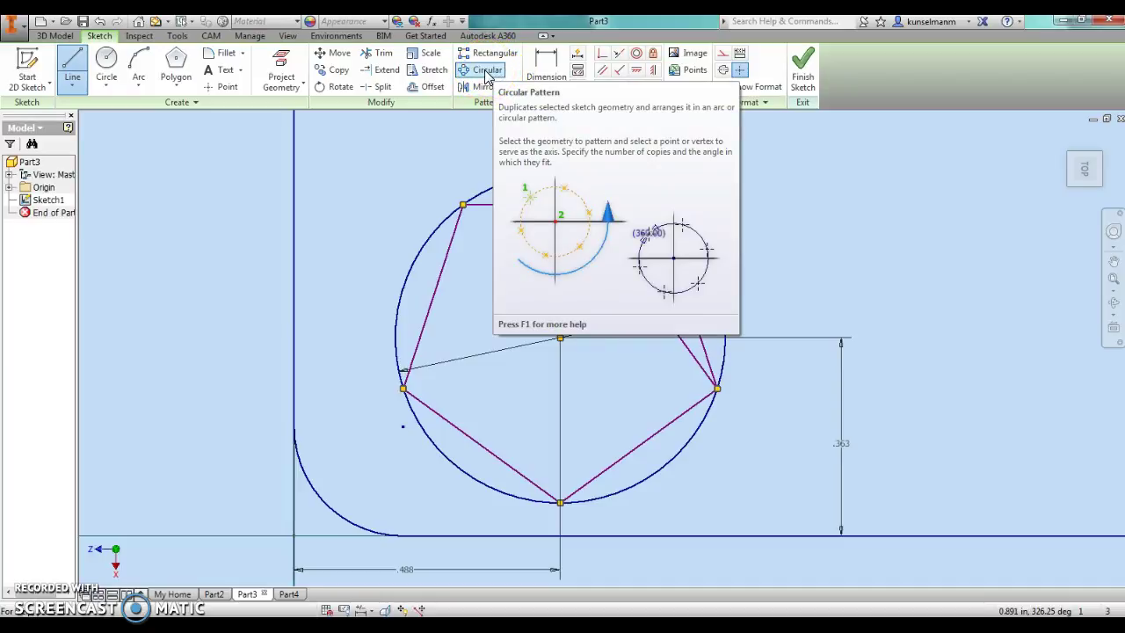
click(488, 75)
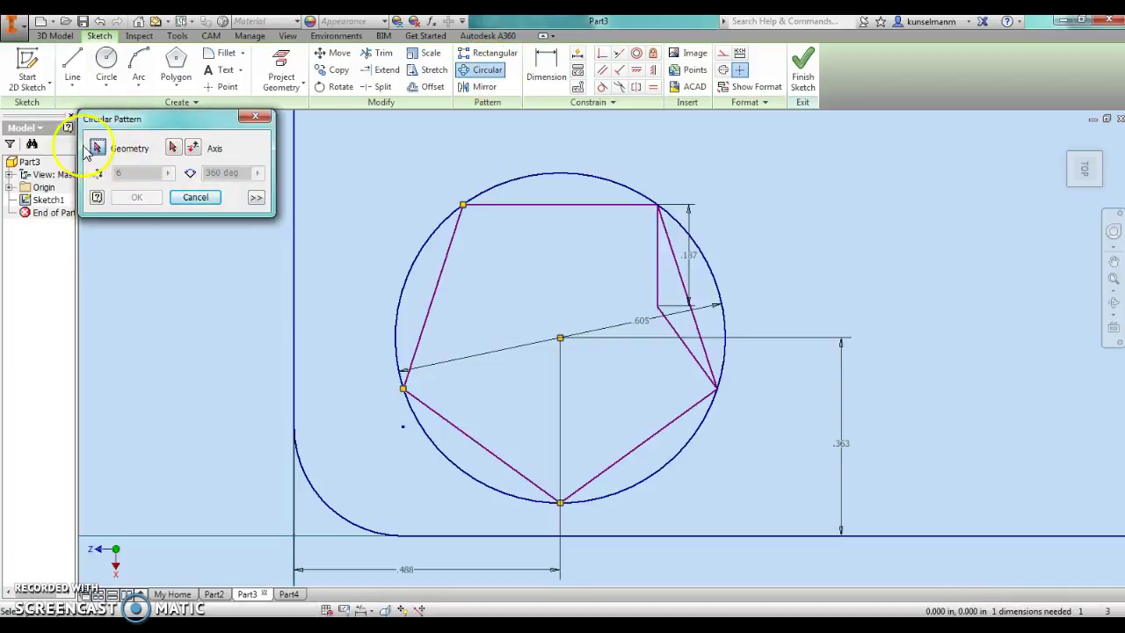
click(657, 278)
click(673, 327)
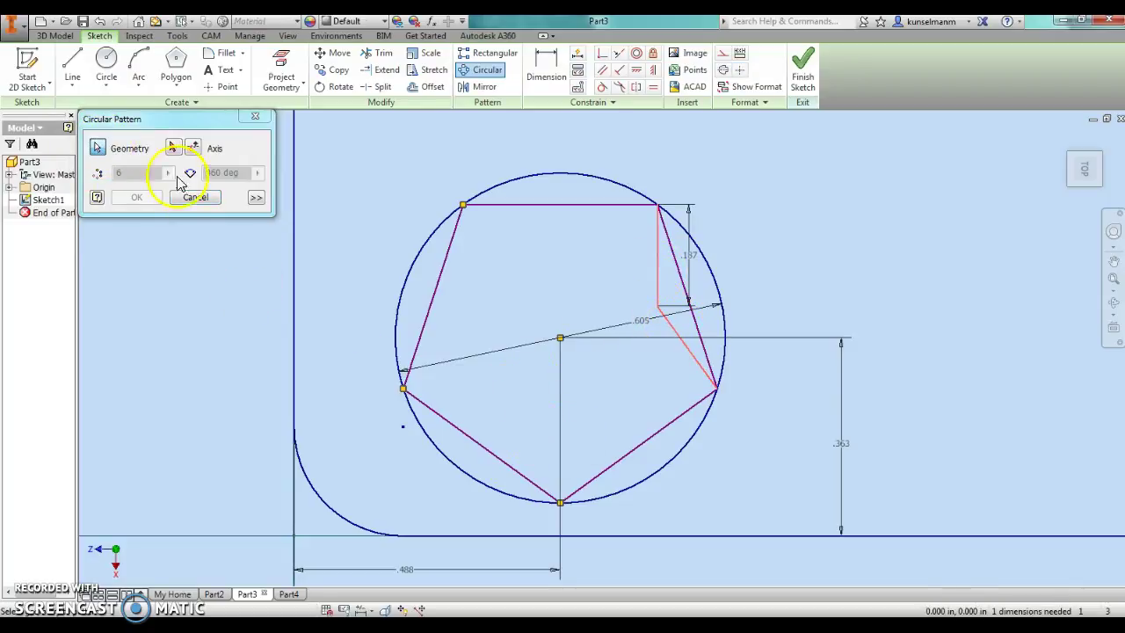
click(173, 148)
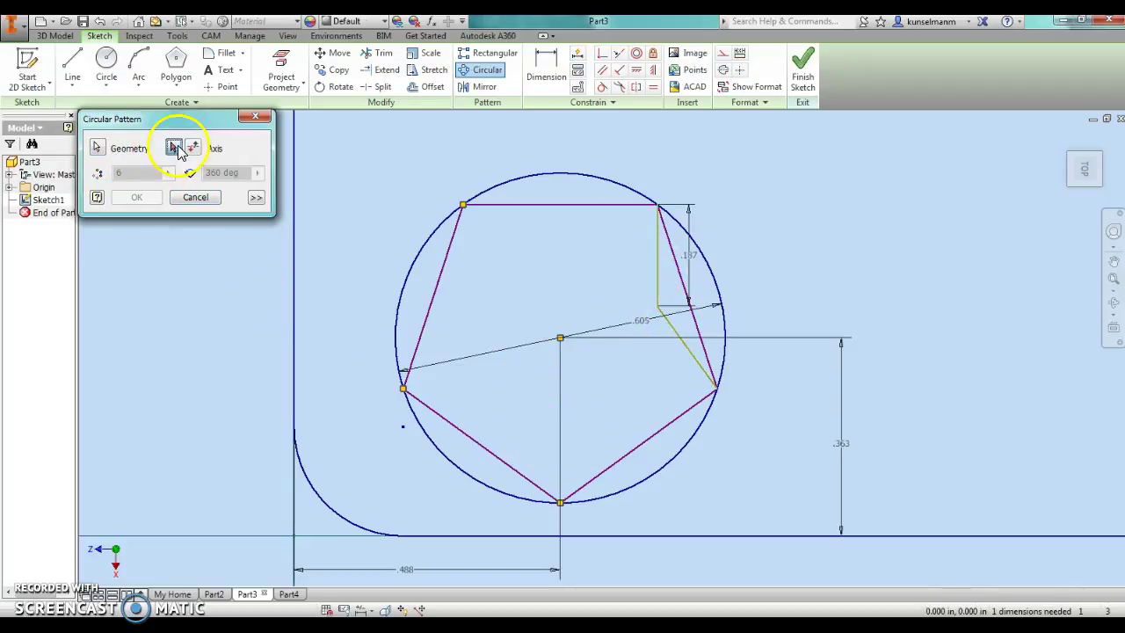
click(561, 339)
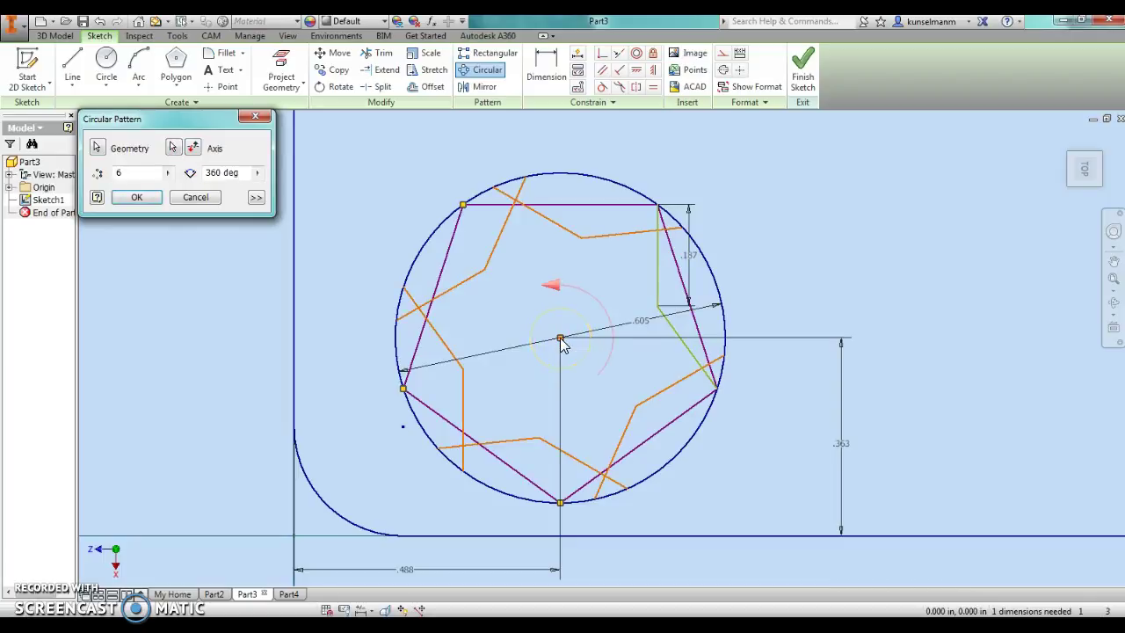
double_click(127, 172)
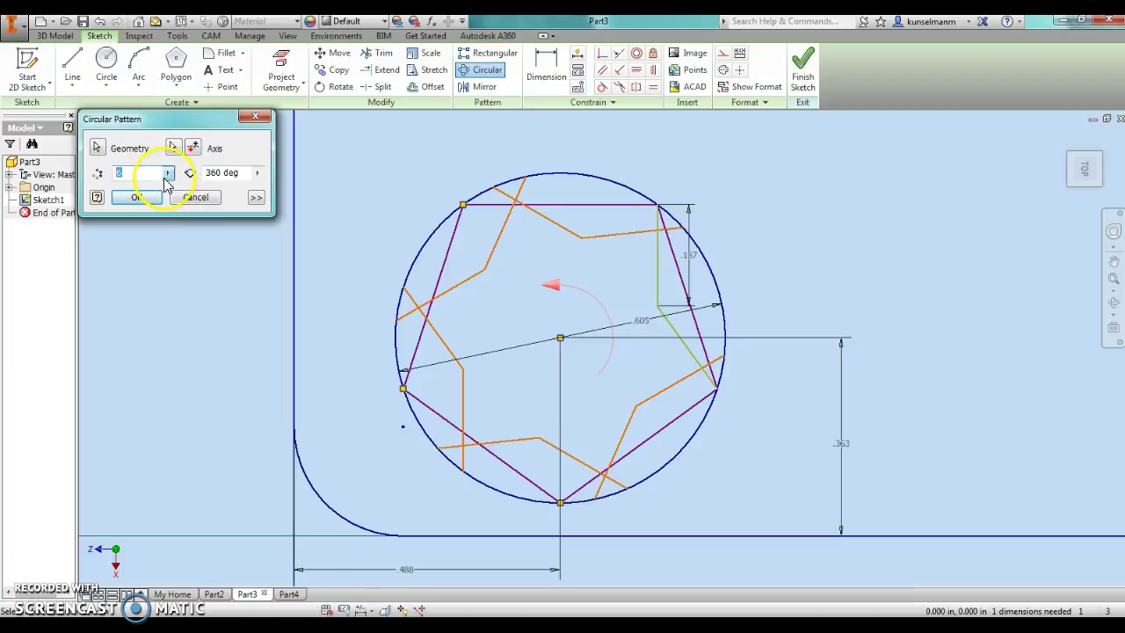
text(5)
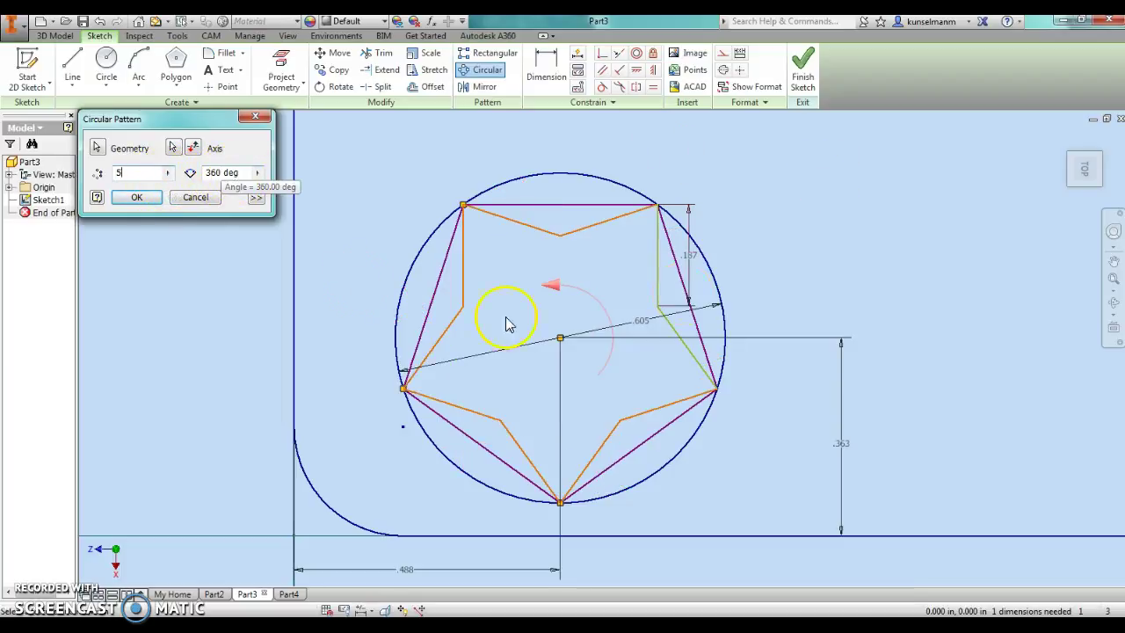
click(135, 200)
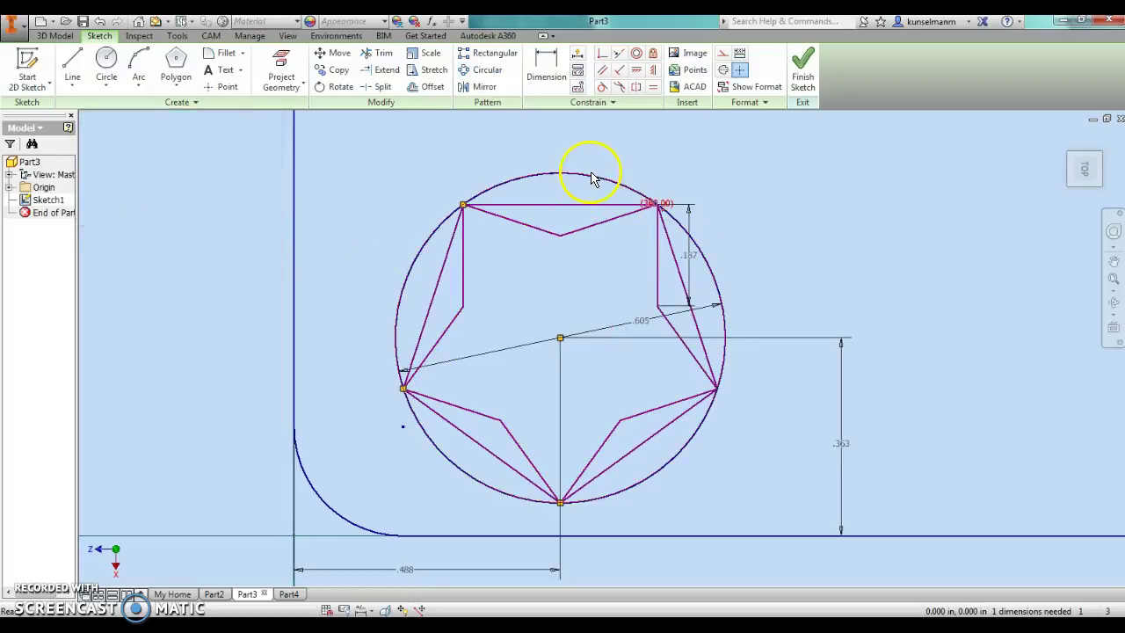
Set the circle as construction geometry and select the 30.00 angle dimension
click(745, 261)
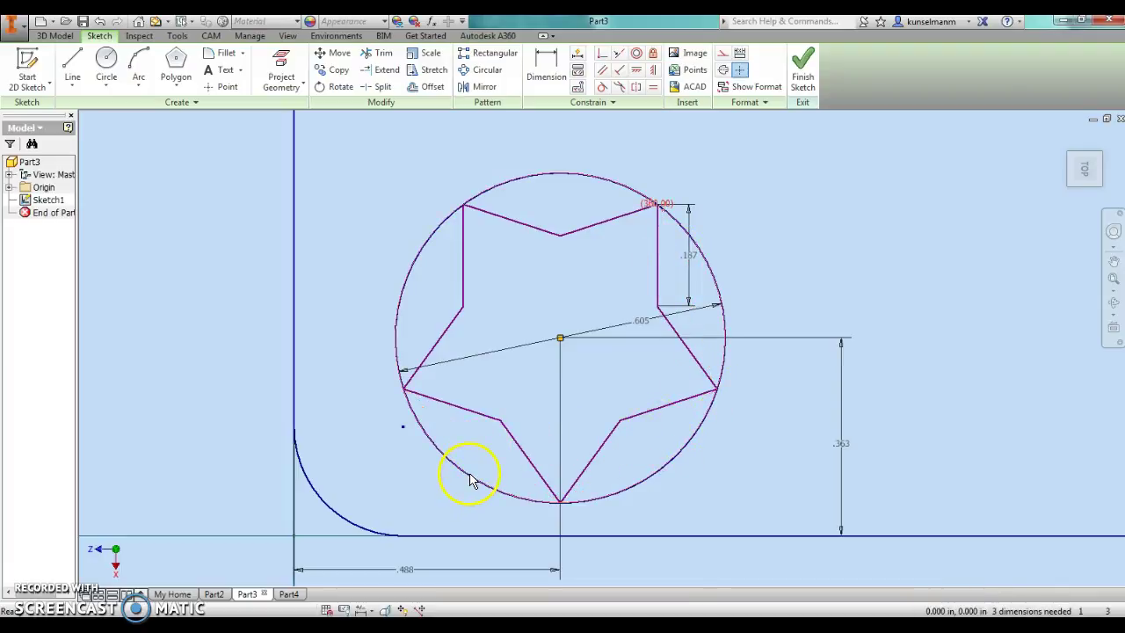
click(654, 203)
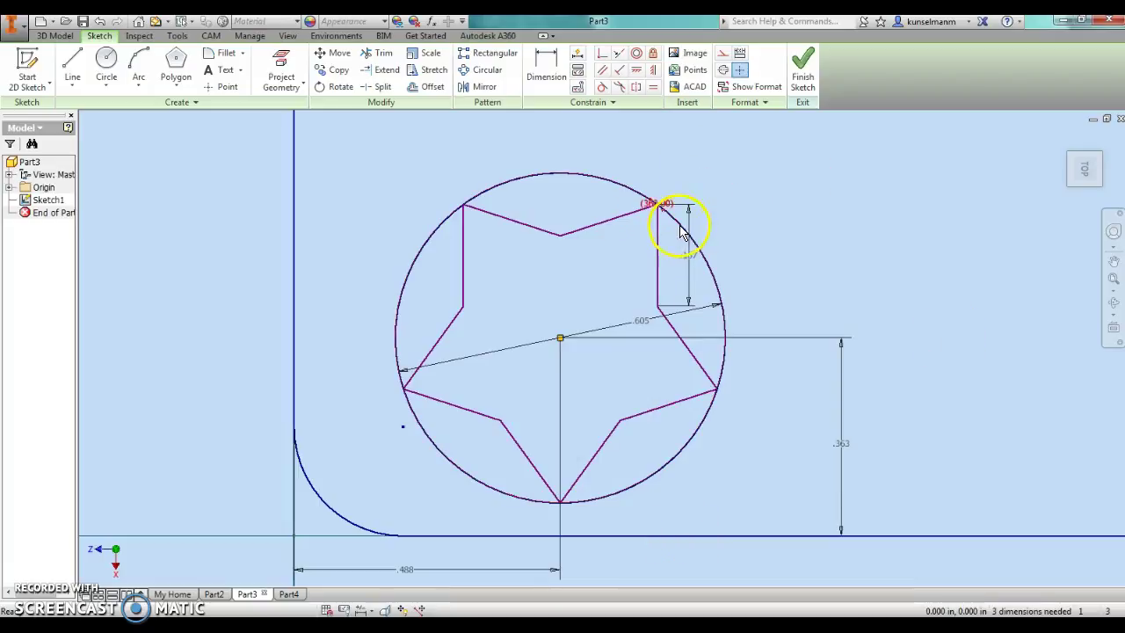
Exit the star sketch back to the 3D view of the passenger base plate
click(814, 67)
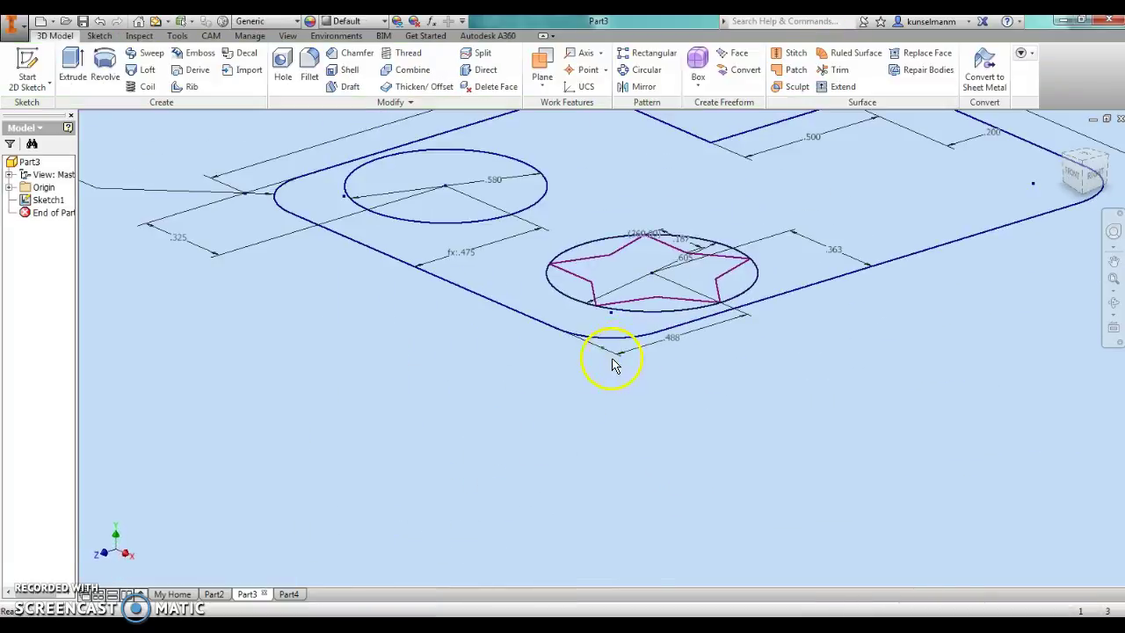